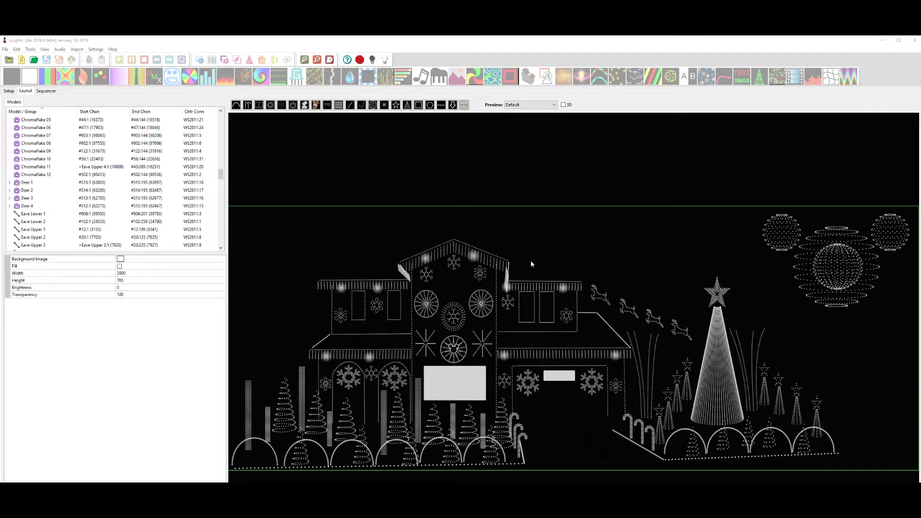
Step: Examine the controller connection port and protocol of Chromaflake 05, Window 3, Window 4 and Chromaflake 06
click(509, 304)
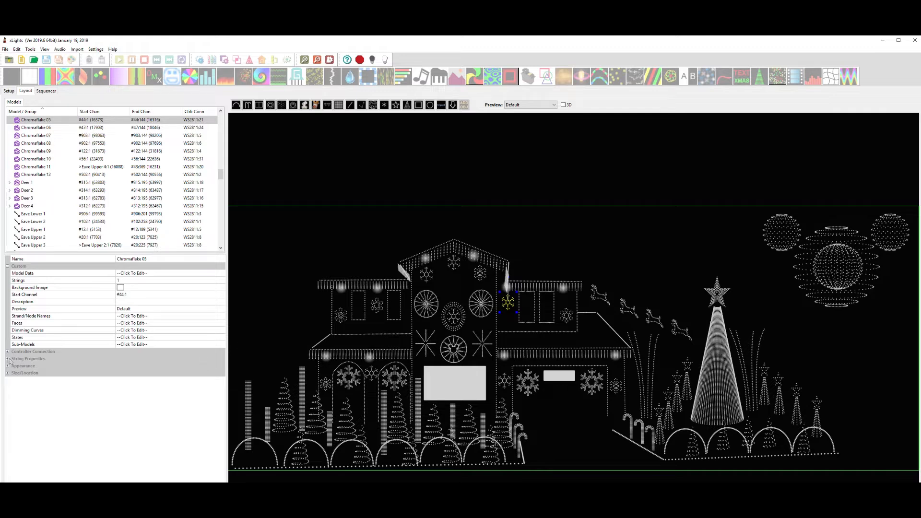
click(8, 353)
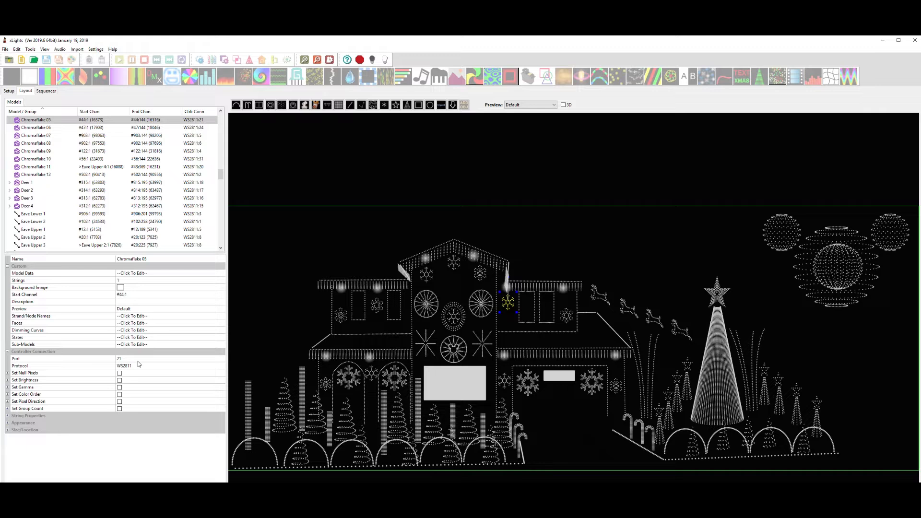
click(521, 314)
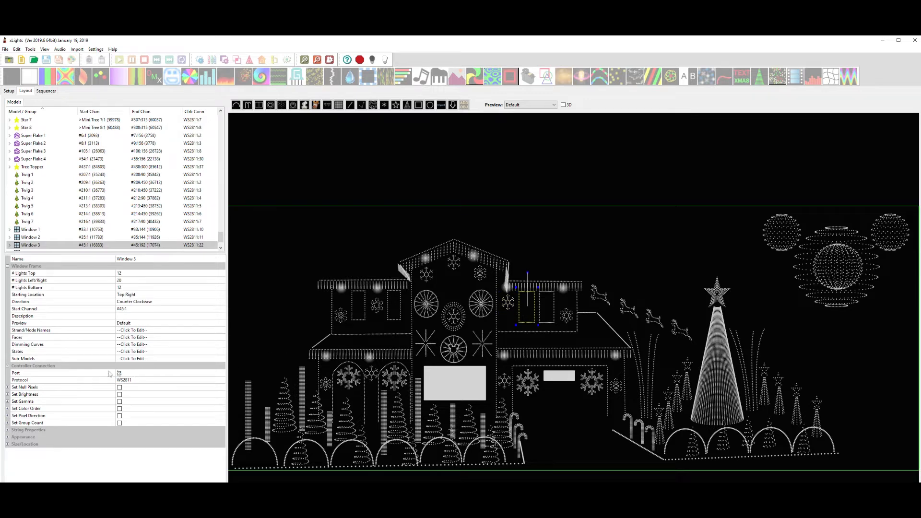
click(551, 318)
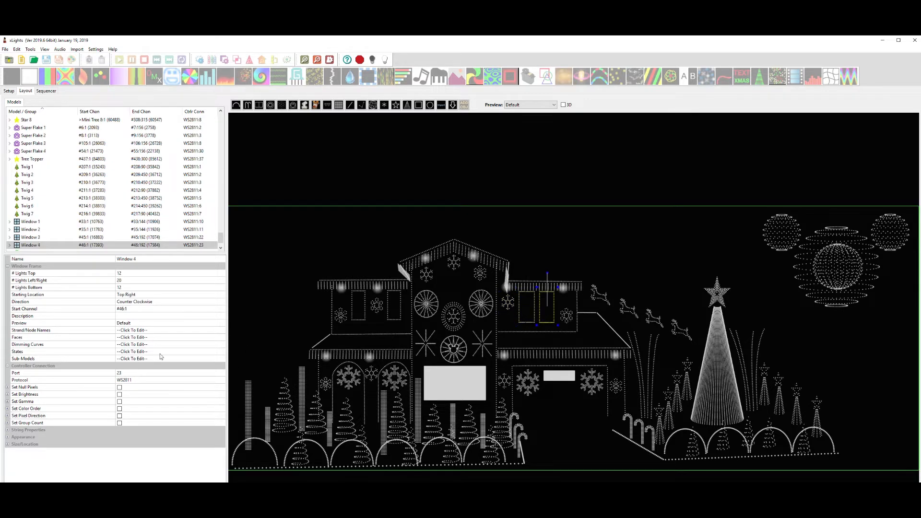
click(570, 320)
click(567, 319)
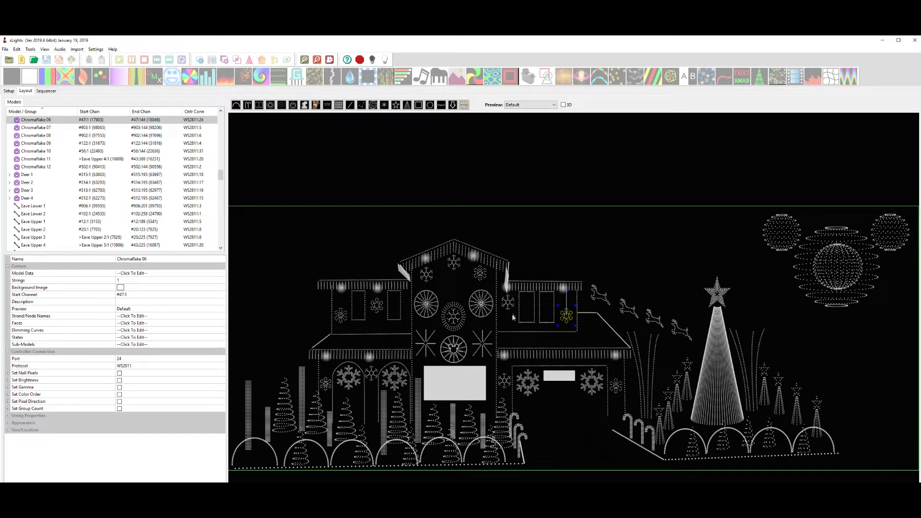
click(527, 308)
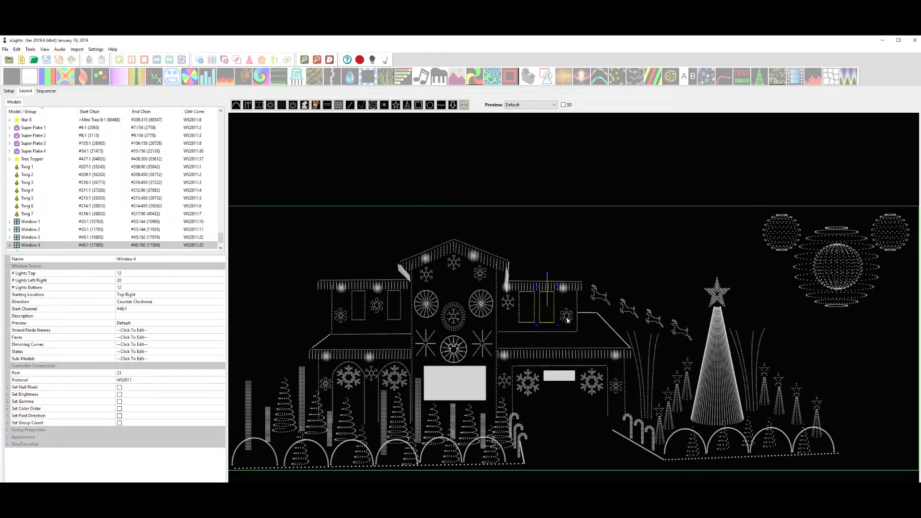
click(510, 307)
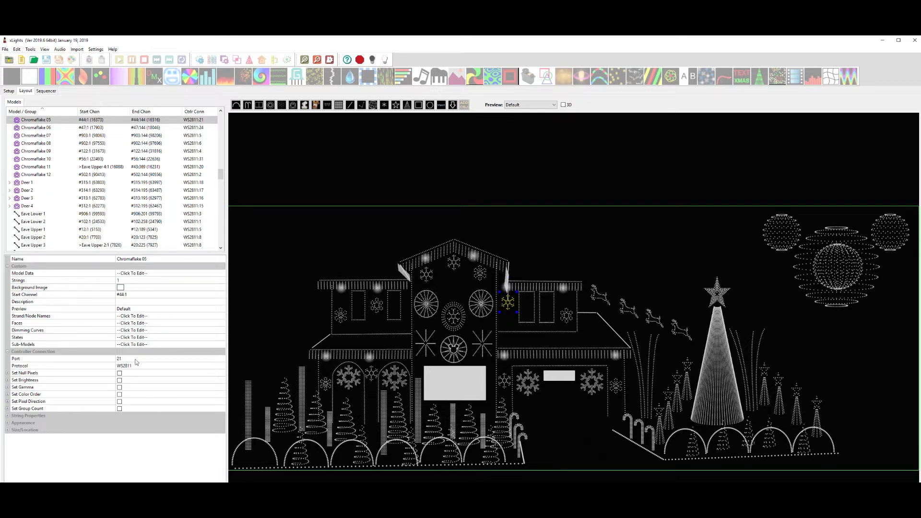
click(526, 316)
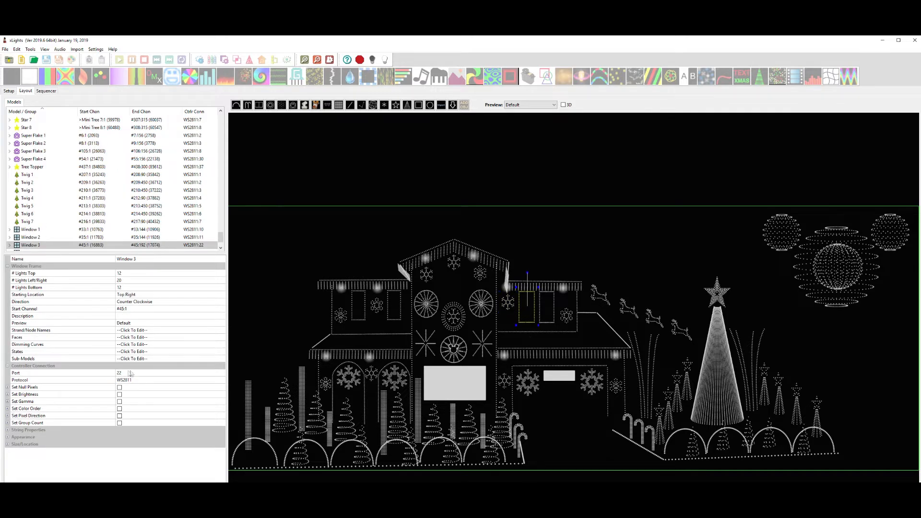
click(538, 311)
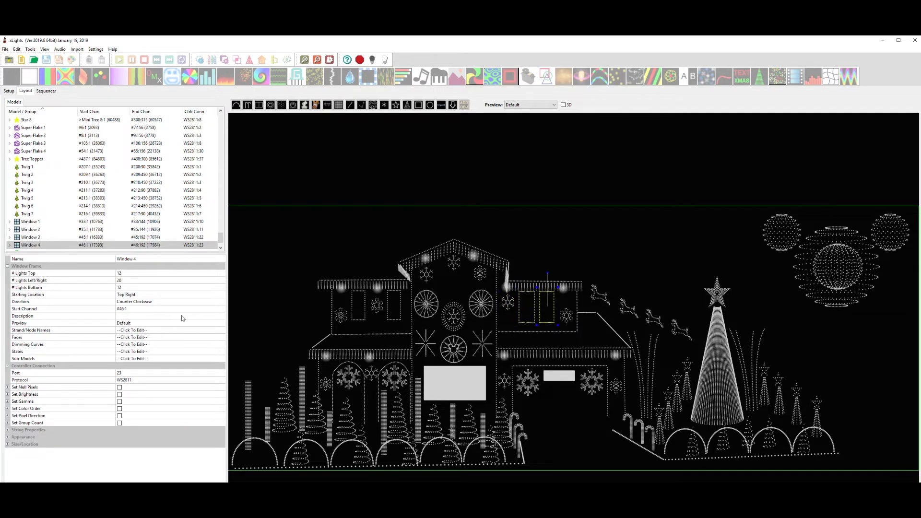
Step: Select Chromaflake 05, Window 3, Window 4 and Chromaflake 06 together and bulk edit their controller connection to port 21
click(507, 308)
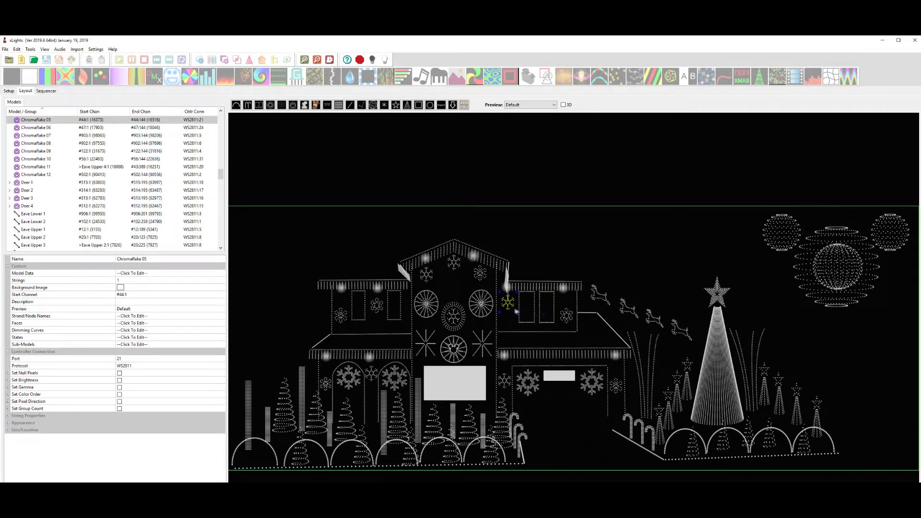
click(505, 307)
click(566, 315)
click(510, 306)
click(523, 310)
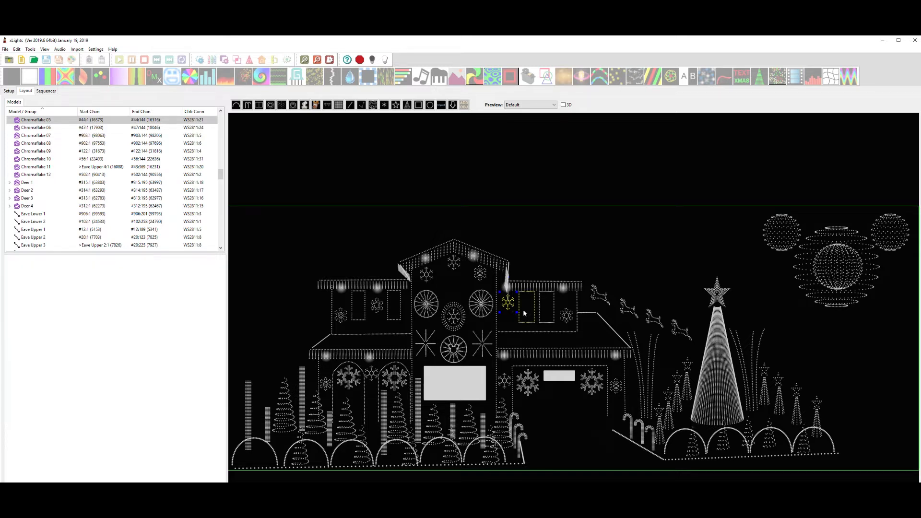
ctrl+click(546, 313)
right_click(567, 319)
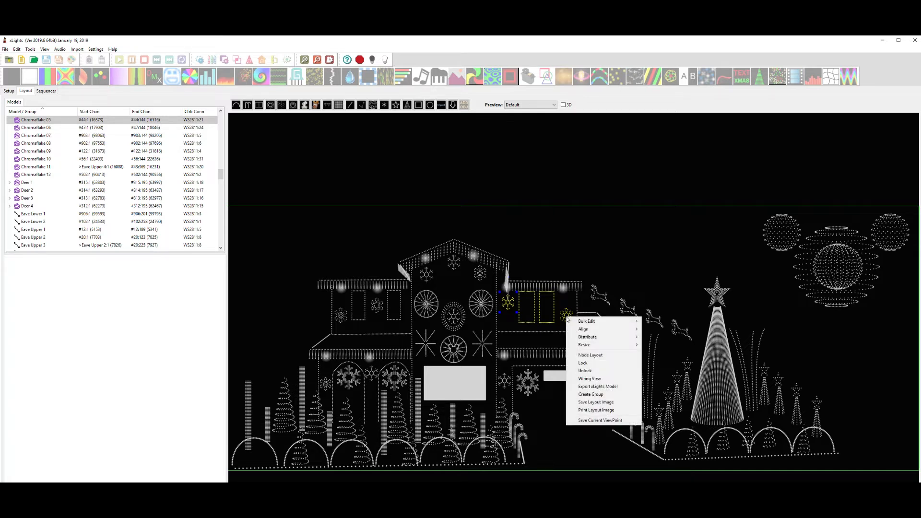
mouse_move(594, 324)
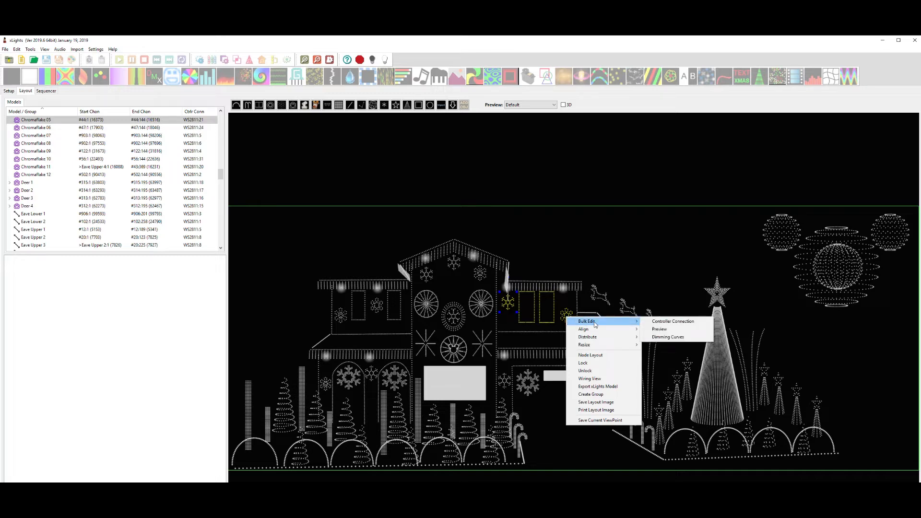
click(673, 321)
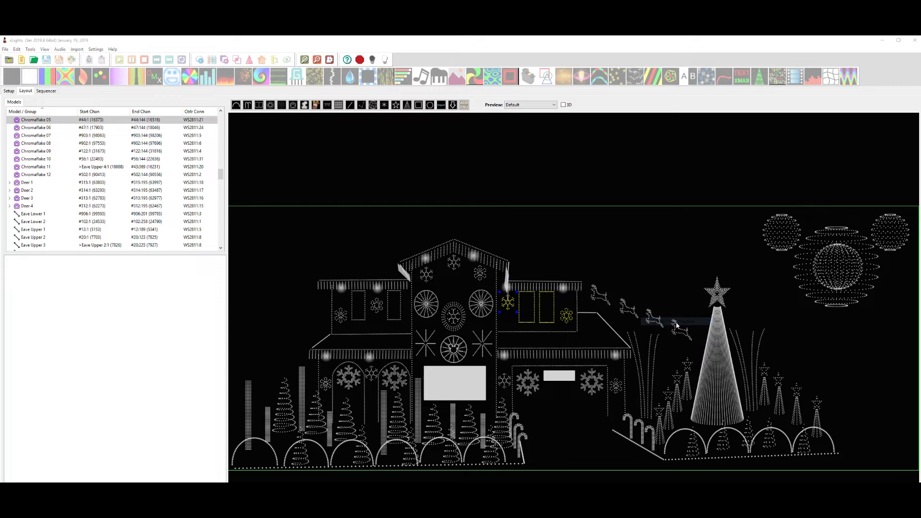
drag(49, 75, 514, 335)
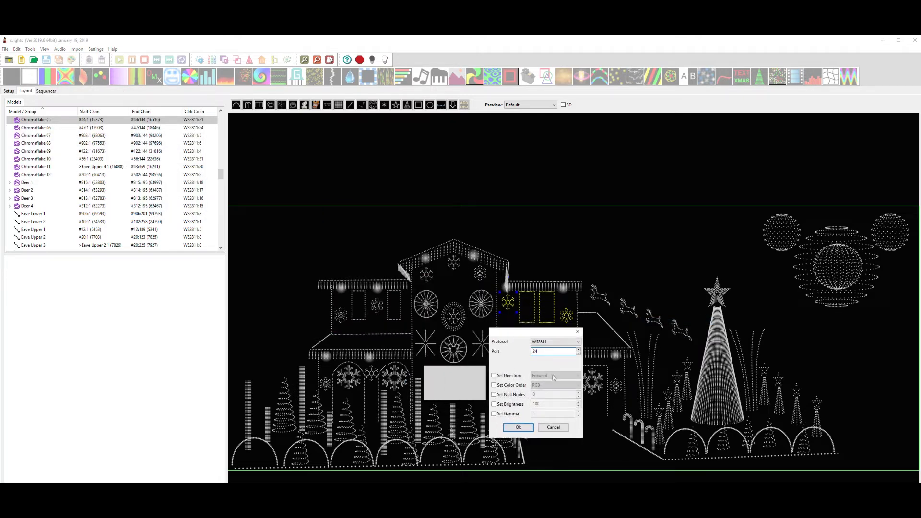
drag(543, 352, 522, 355)
text(21)
click(520, 428)
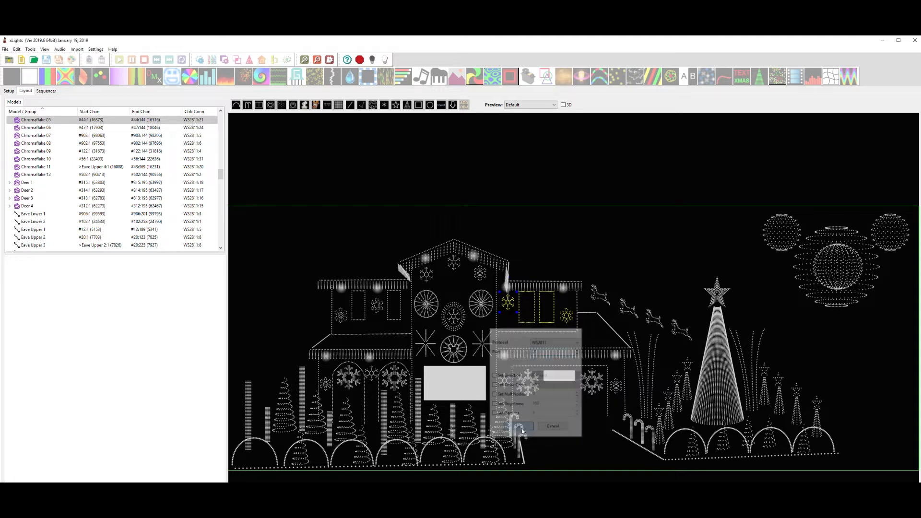
Step: Check the controller port of Chromaflake 05, Window 3, Window 4 and Chromaflake 06 one by one
click(508, 303)
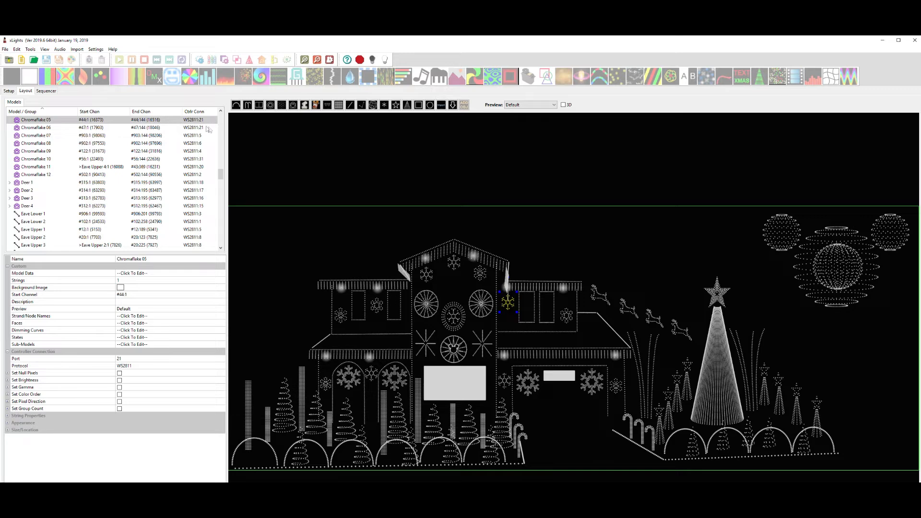
click(535, 315)
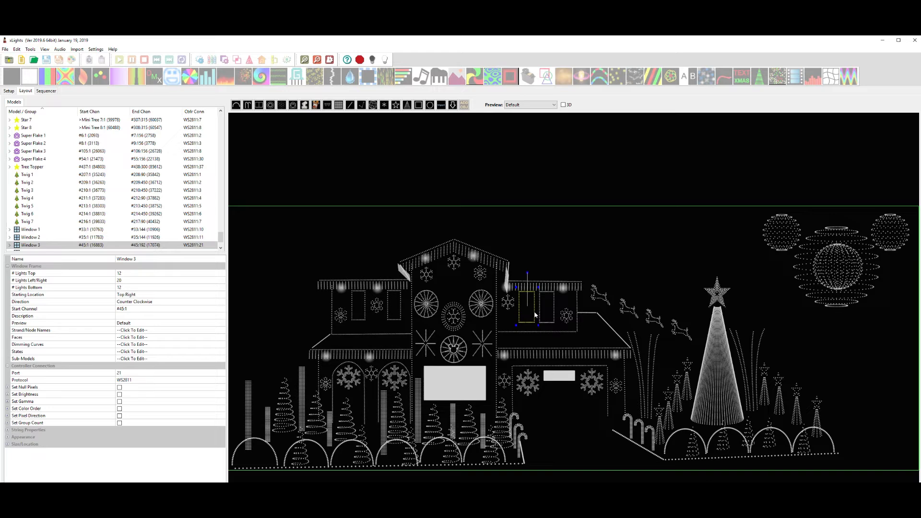
click(550, 316)
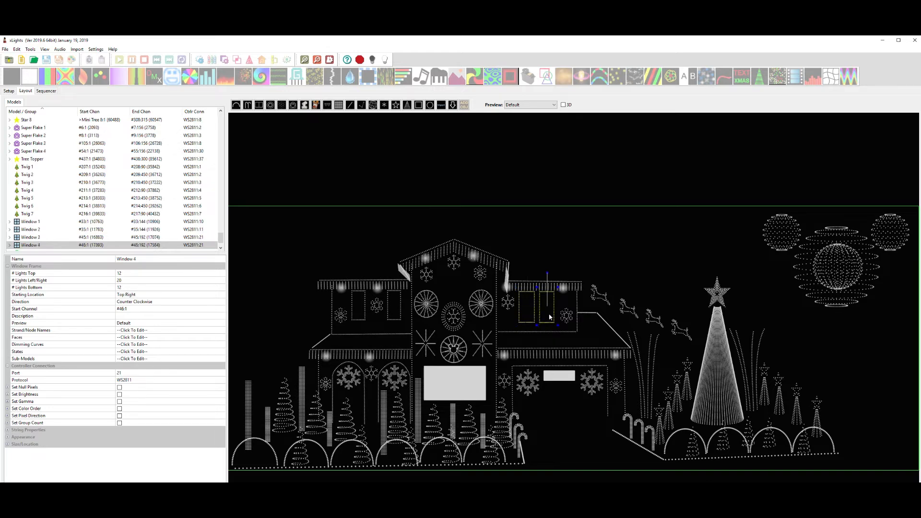
click(568, 323)
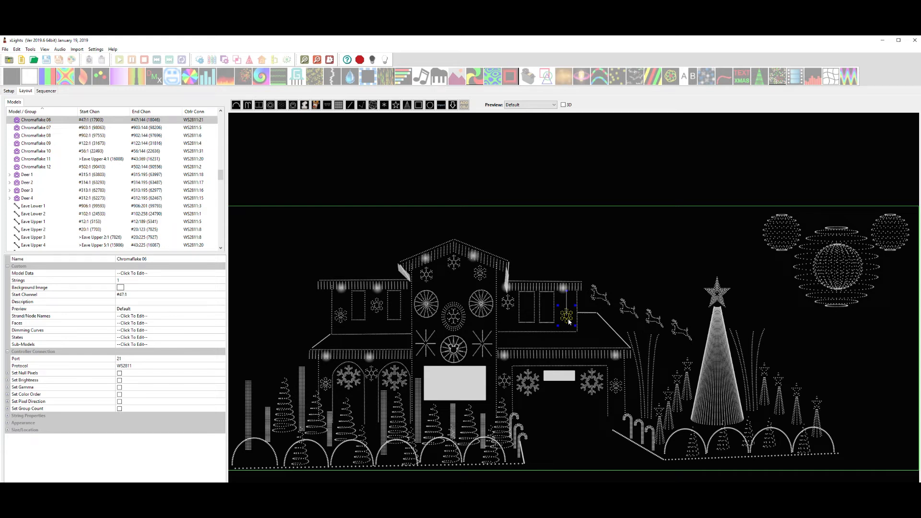
drag(547, 430, 230, 458)
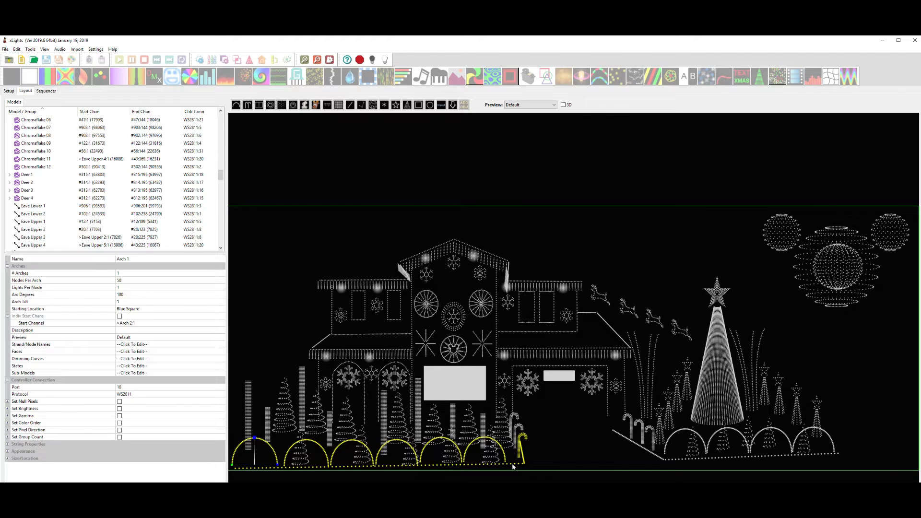
ctrl+click(520, 450)
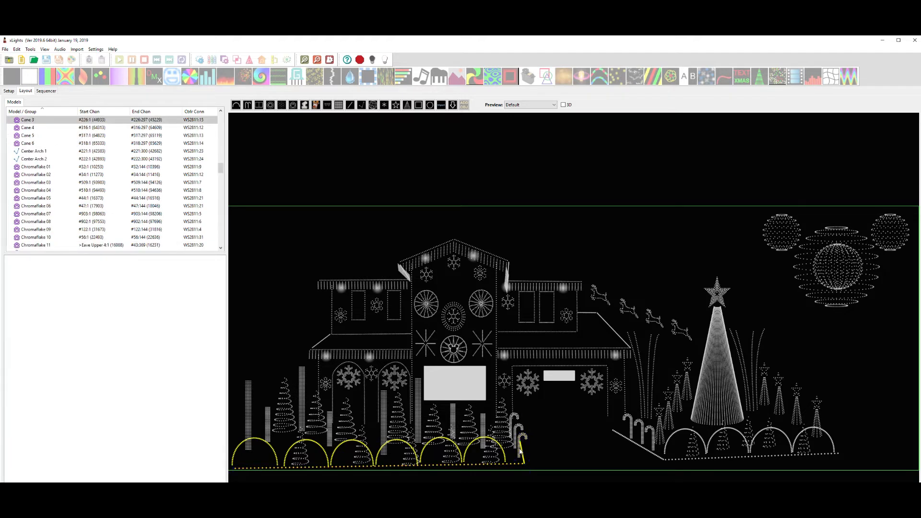
click(520, 451)
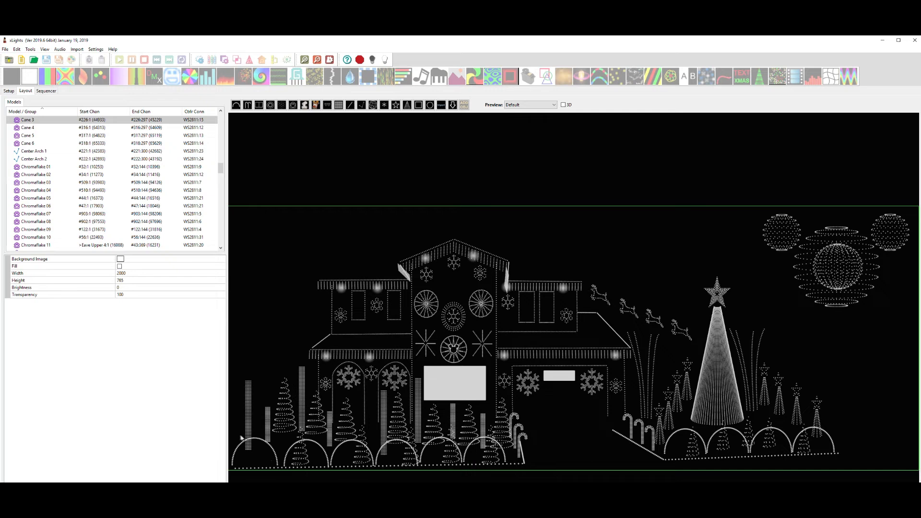
Step: Select the six arches in front of the house, view their bulk controller connection settings and close them without changes
drag(230, 431, 507, 469)
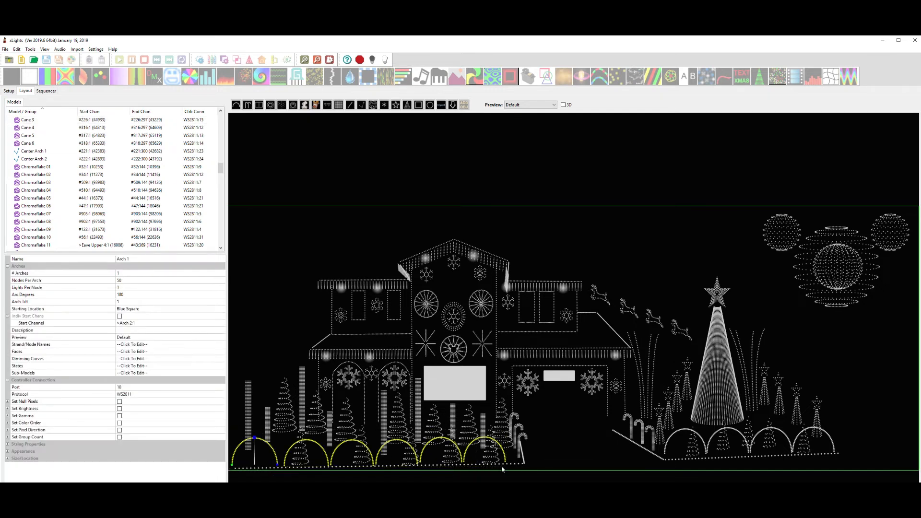
right_click(266, 455)
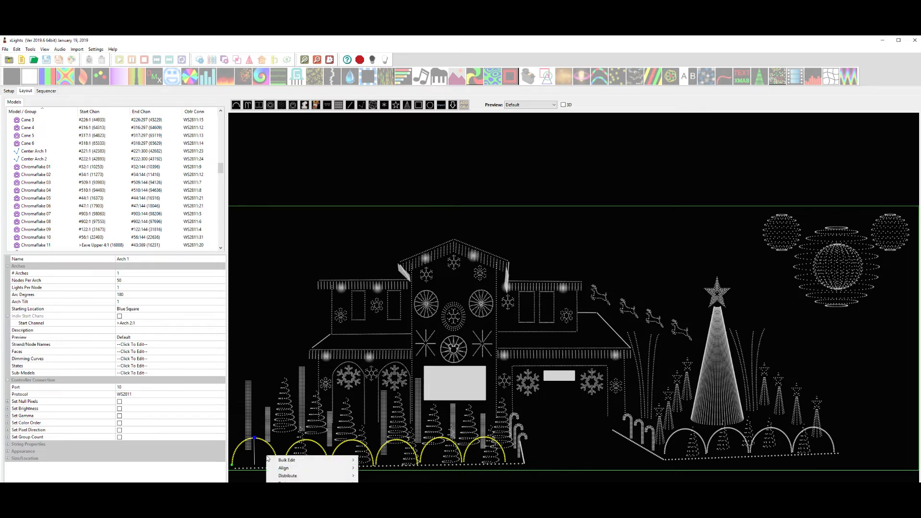
mouse_move(331, 461)
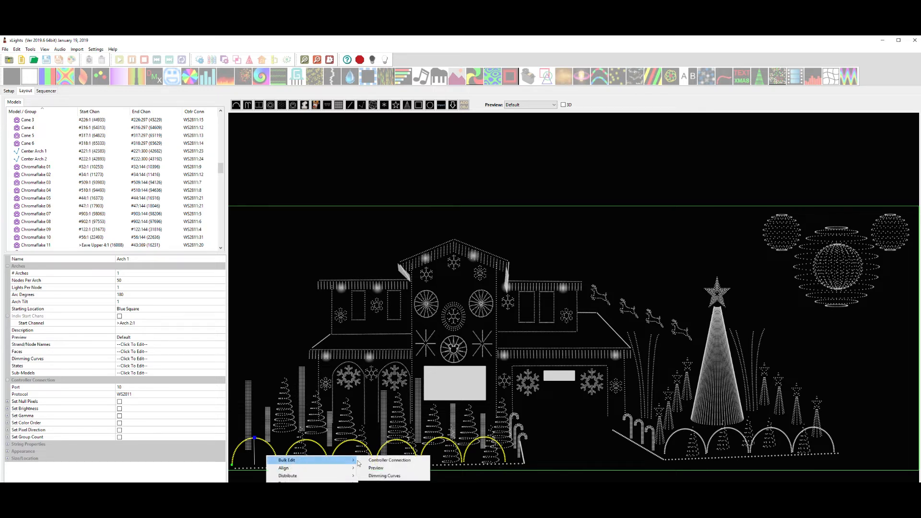
click(384, 461)
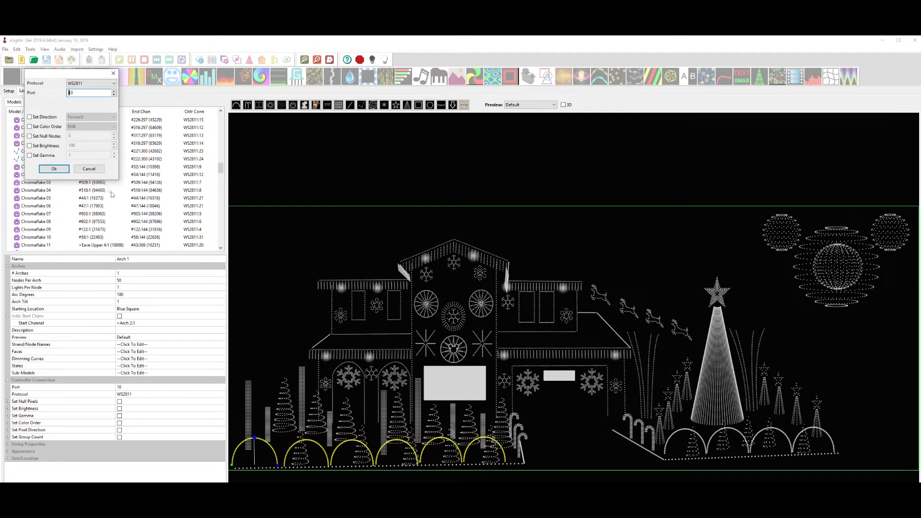
click(89, 168)
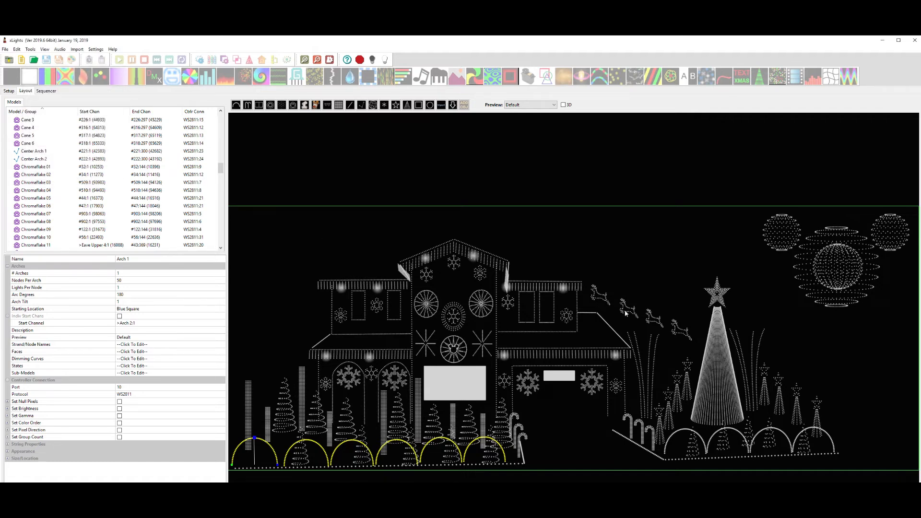
click(625, 269)
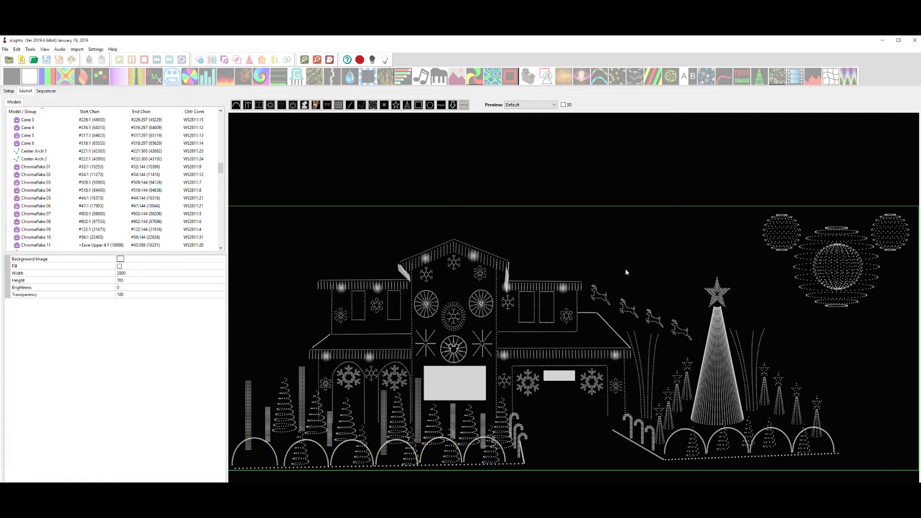
Step: Lock the Chromaflake 05 snowflake beside the upper windows
click(508, 299)
drag(509, 303, 509, 309)
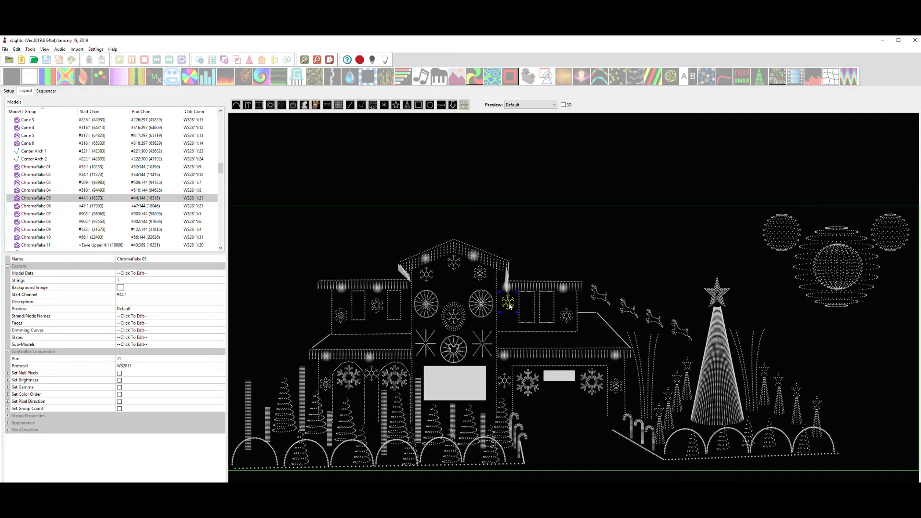
right_click(509, 305)
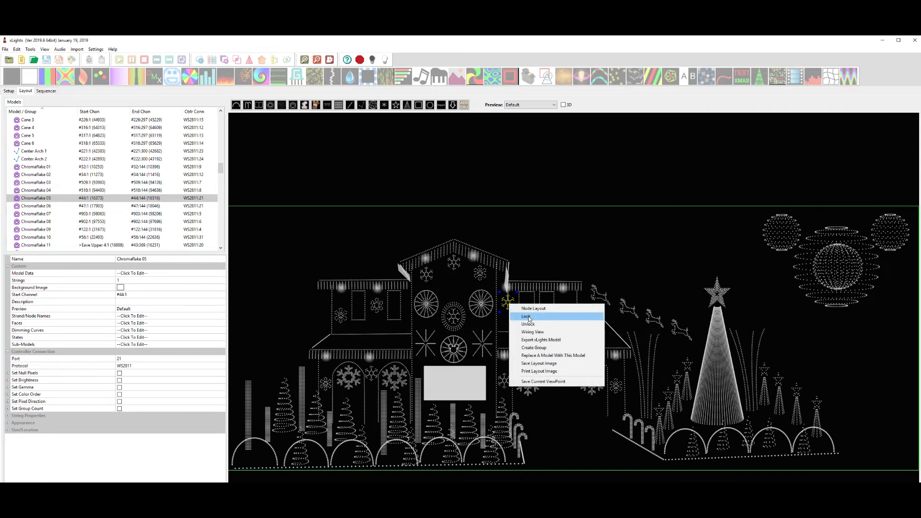
click(527, 312)
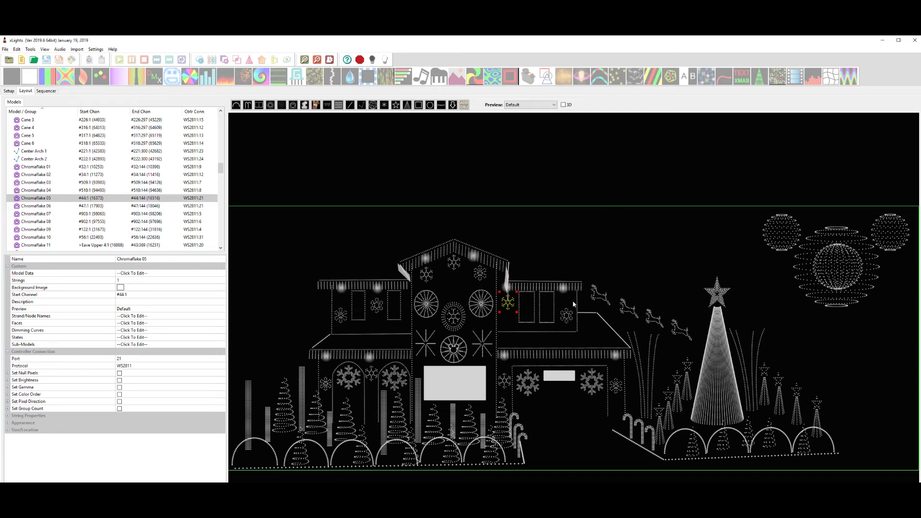
Step: Select all models on the upper-storey section around Window 3 and Window 4, including Chromaflake 05, and lock them together
click(590, 277)
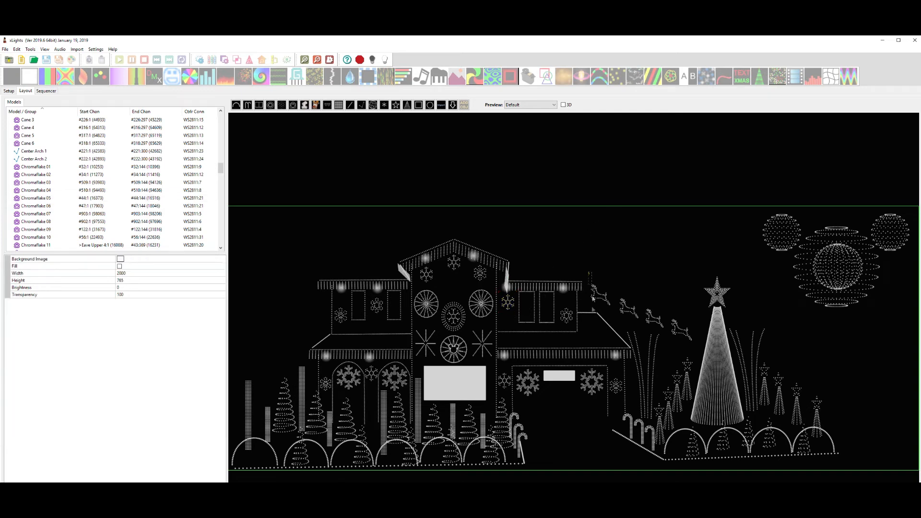
click(493, 339)
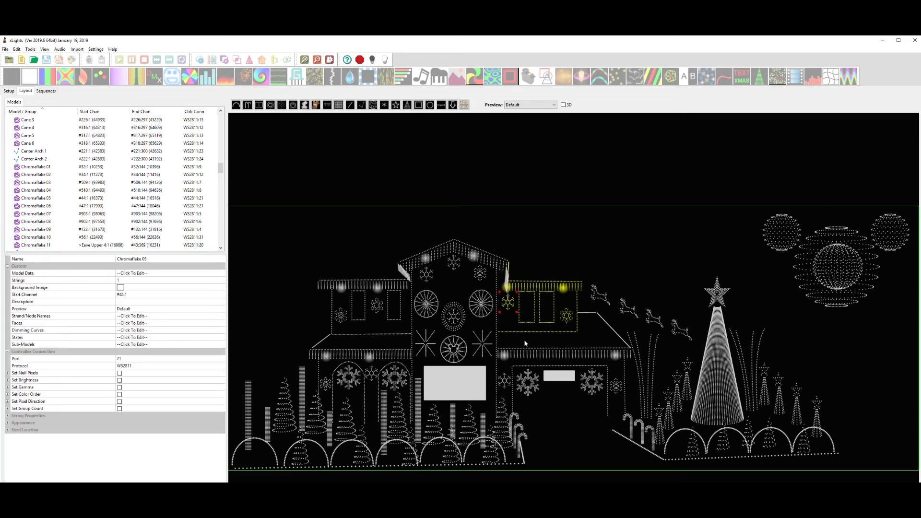
right_click(523, 290)
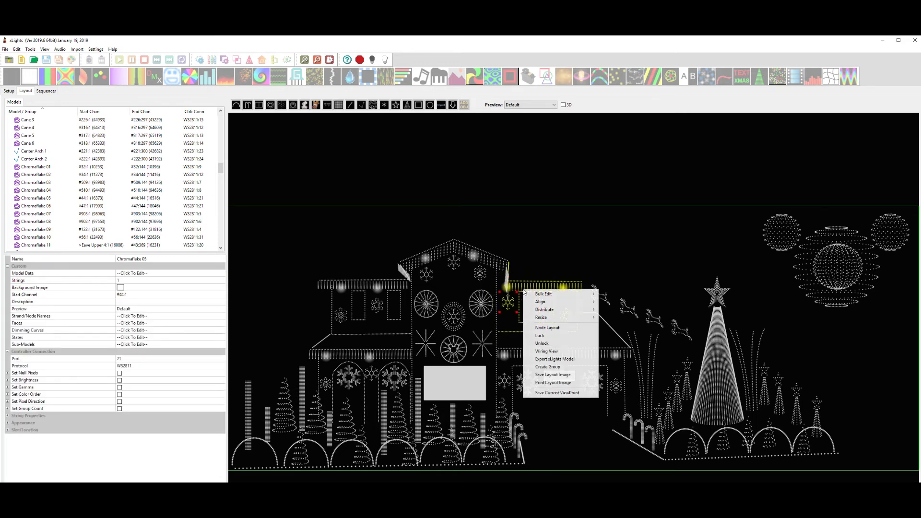
click(557, 339)
click(588, 257)
Step: Check the locked state of Window 4, Chromaflake 06, the eave above and Window 3 by selecting them individually
click(551, 298)
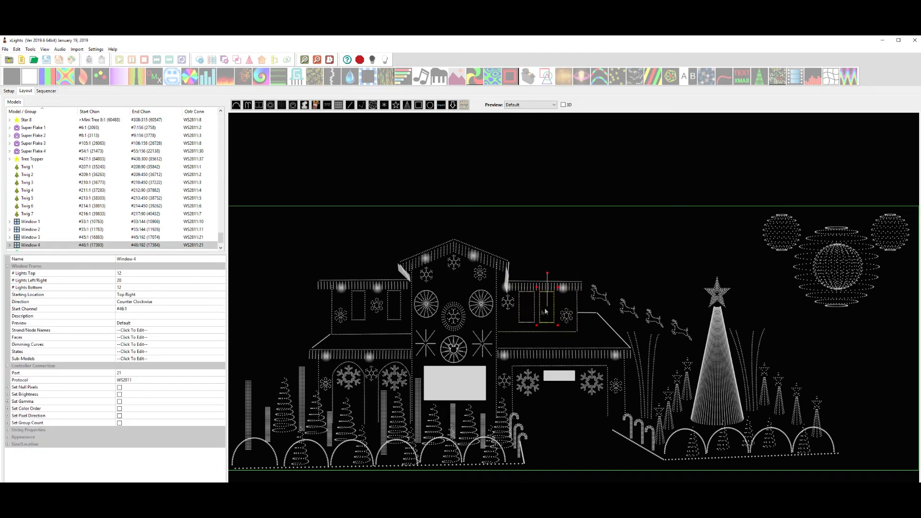
click(549, 296)
click(570, 264)
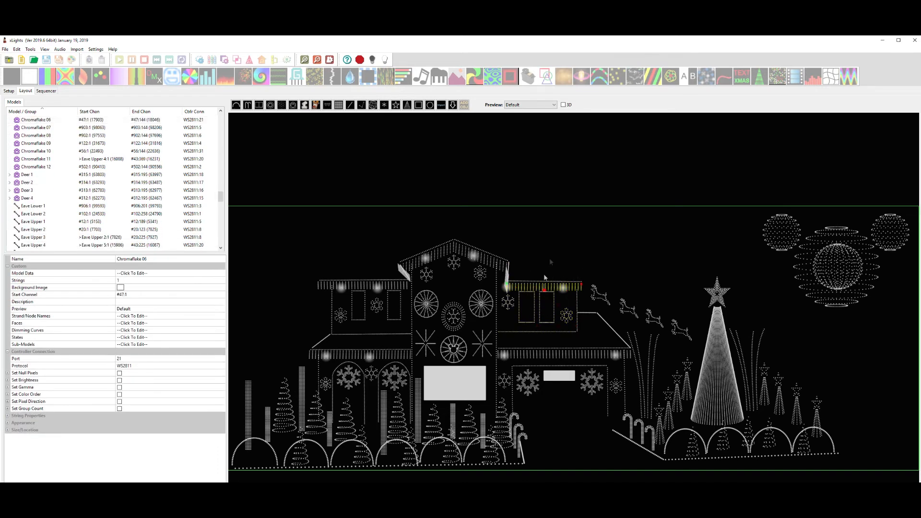
click(529, 311)
click(529, 310)
click(546, 302)
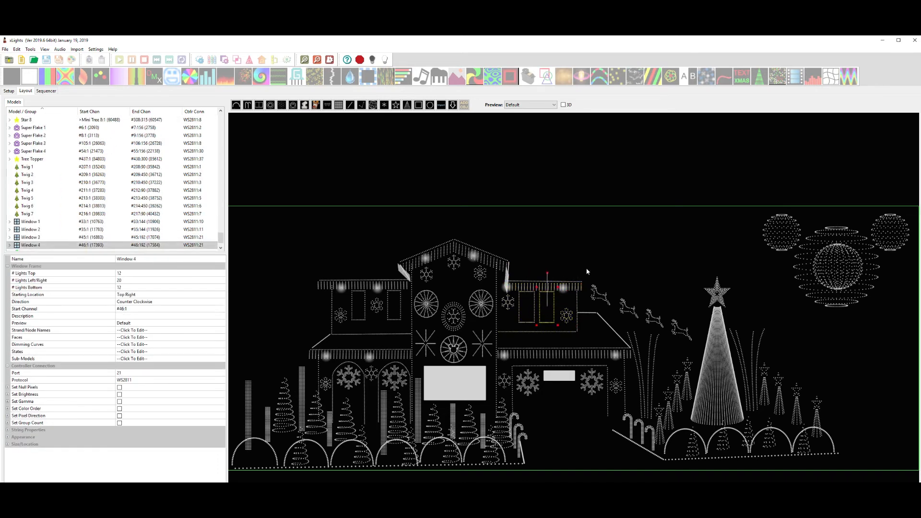
Step: Select the same upper-storey models around Window 3 and Window 4 again, unlock them together and check Chromaflake 05
click(559, 336)
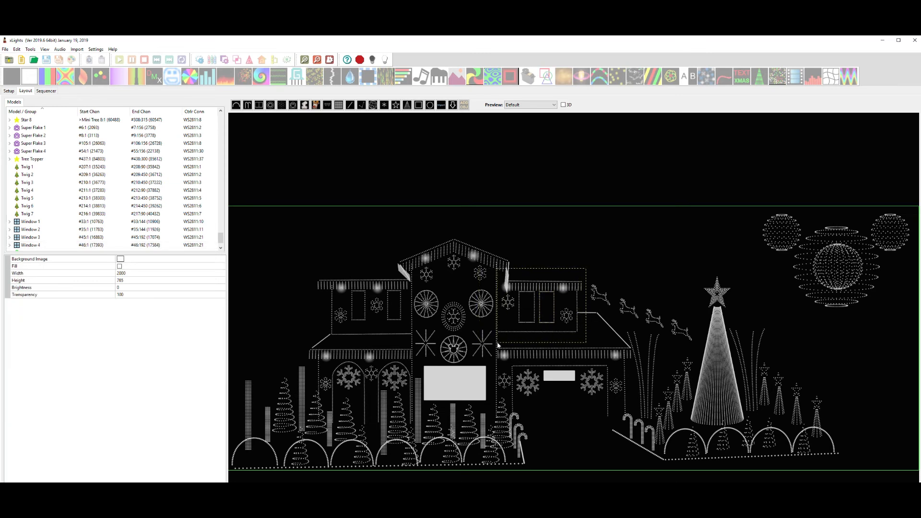
click(523, 314)
right_click(524, 314)
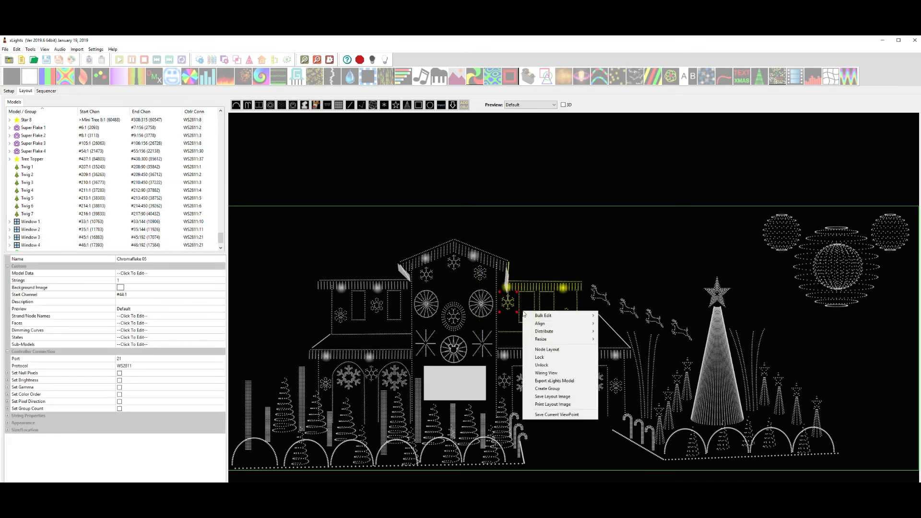
click(549, 366)
mouse_move(509, 309)
mouse_down()
mouse_move(574, 234)
mouse_move(509, 309)
mouse_up()
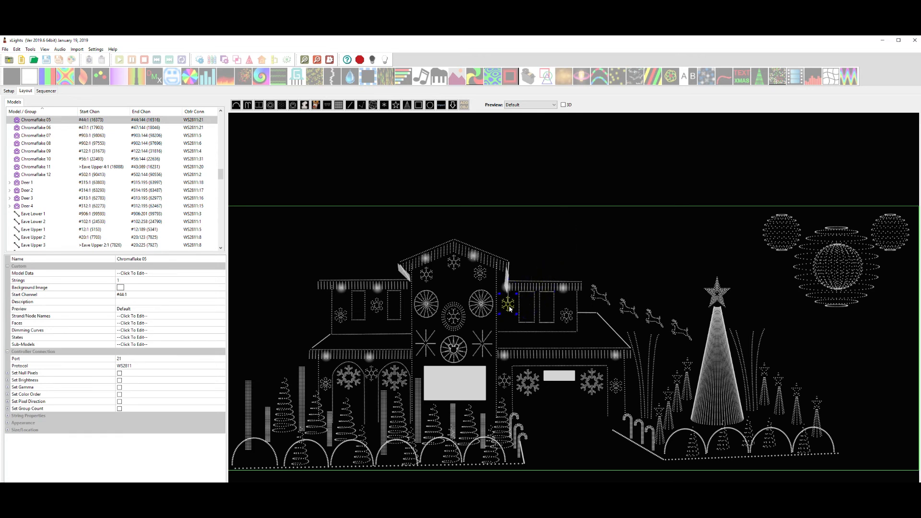
click(559, 256)
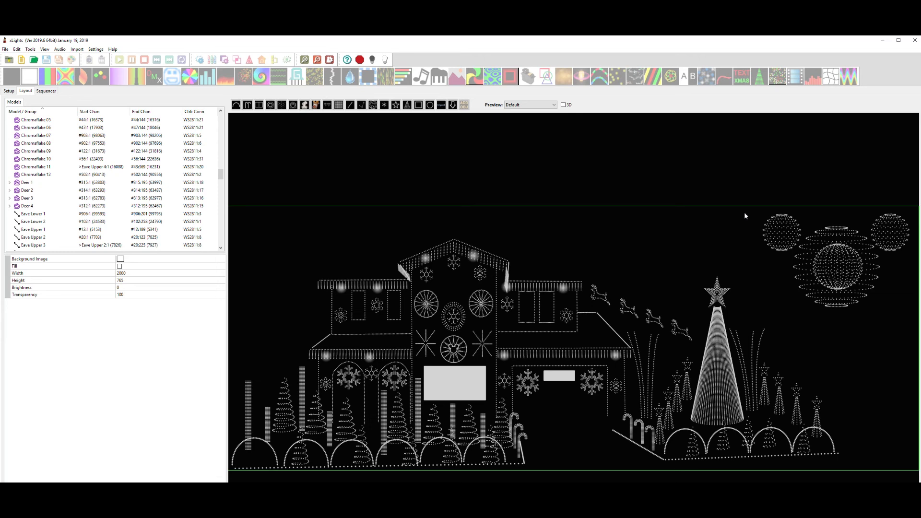
Step: Select the two small spheres above the large sphere, align them with each other and clear the selection
drag(744, 209, 913, 258)
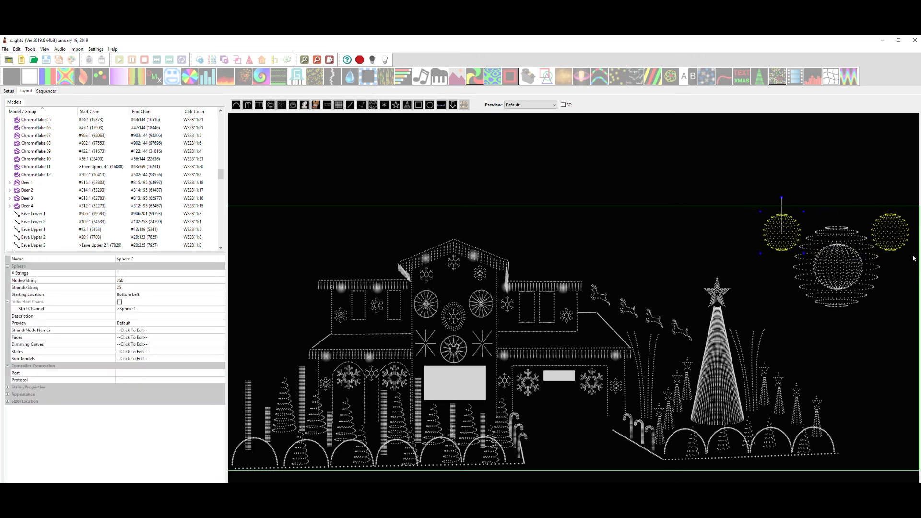
right_click(780, 235)
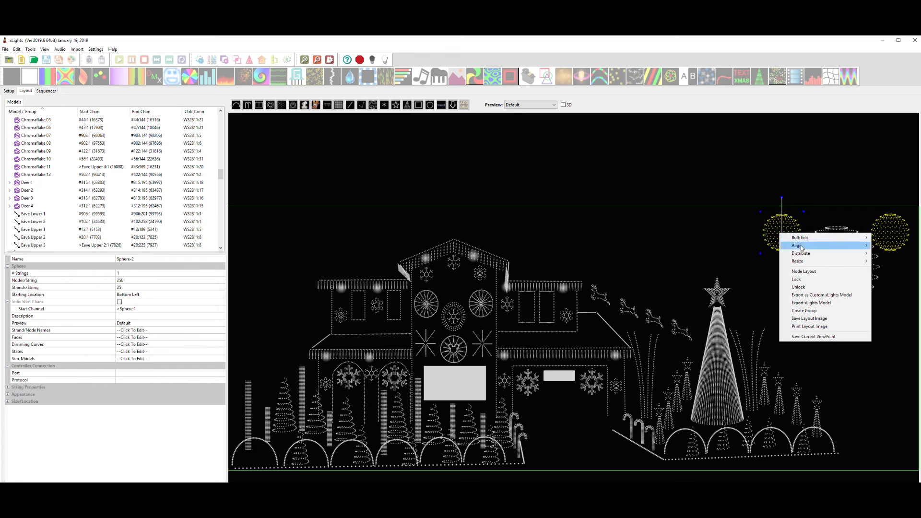
mouse_move(834, 245)
click(905, 247)
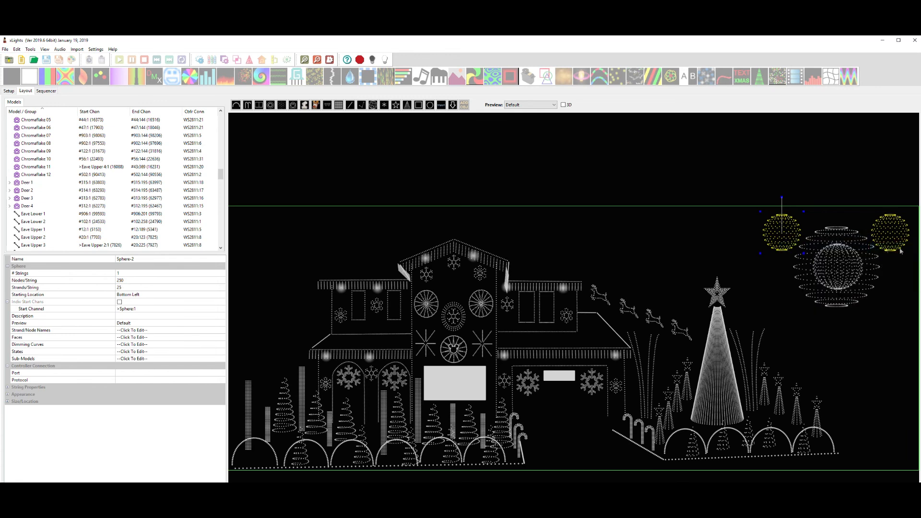
click(667, 240)
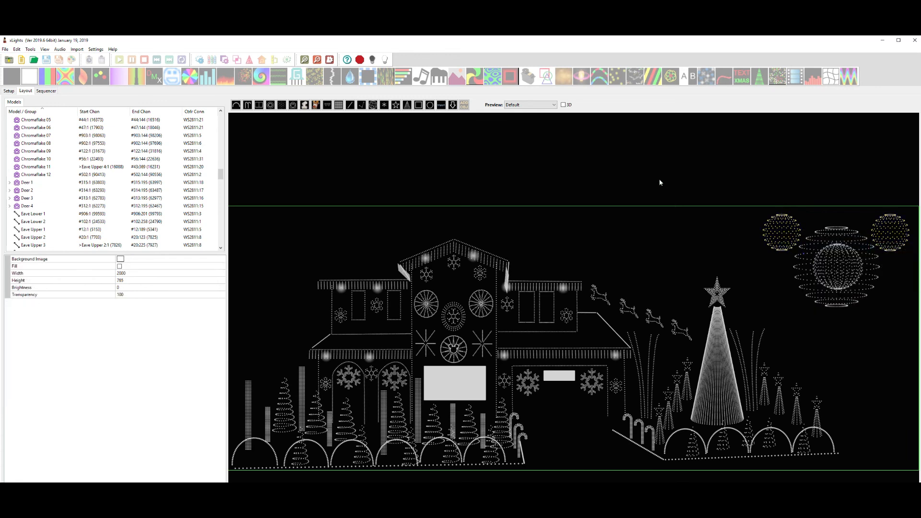